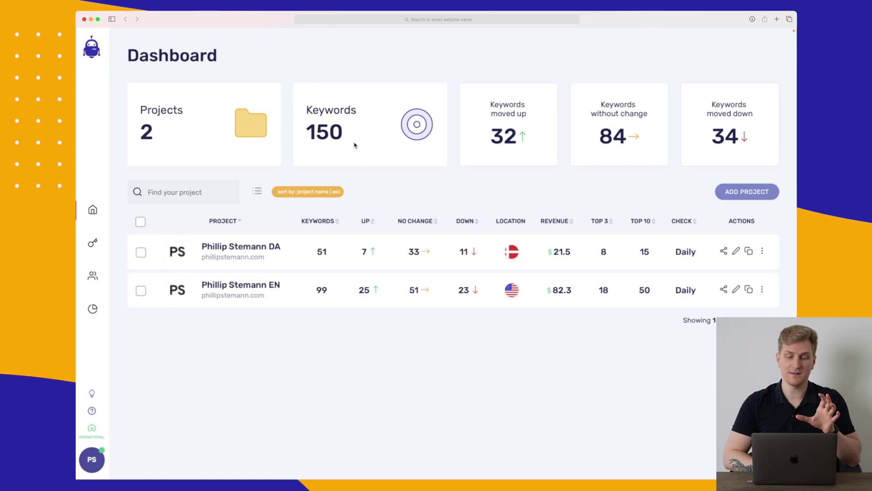
Step: Note the 150 total keywords, then open the EN project page down to its keyword table
left_click_drag(313, 112, 352, 150)
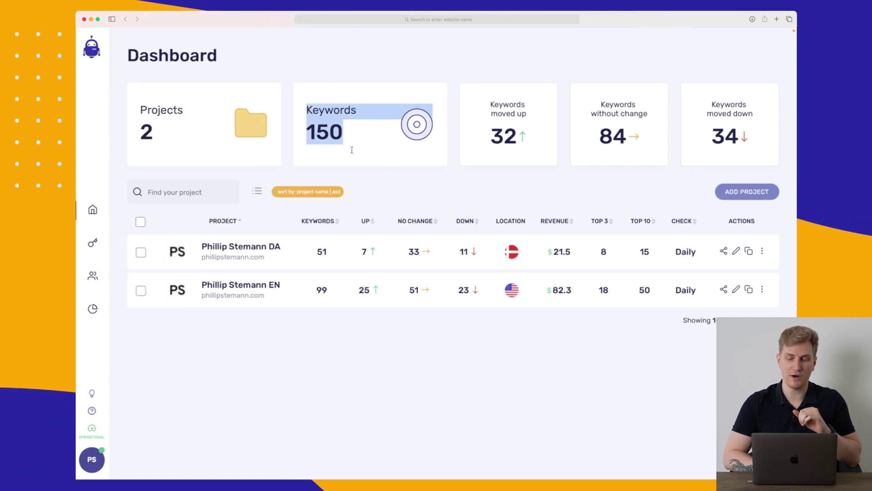
left_click(269, 288)
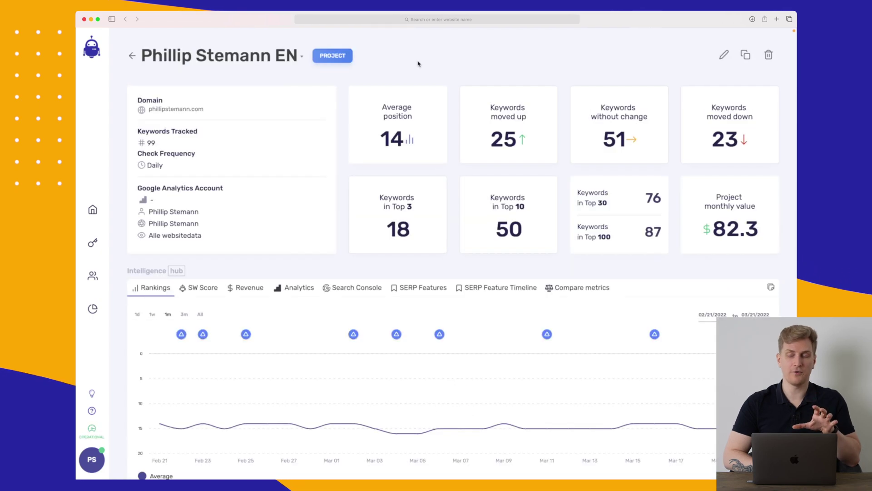
scroll(418, 64, "down", 1)
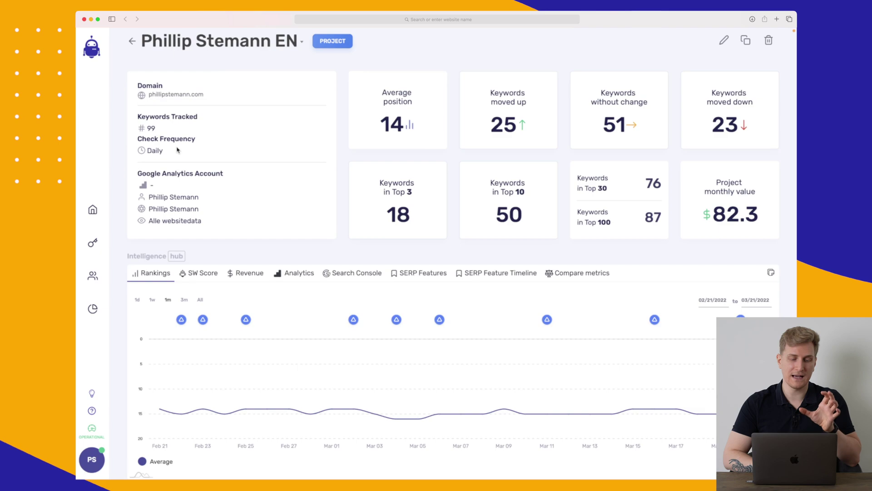
scroll(177, 152, "down", 2)
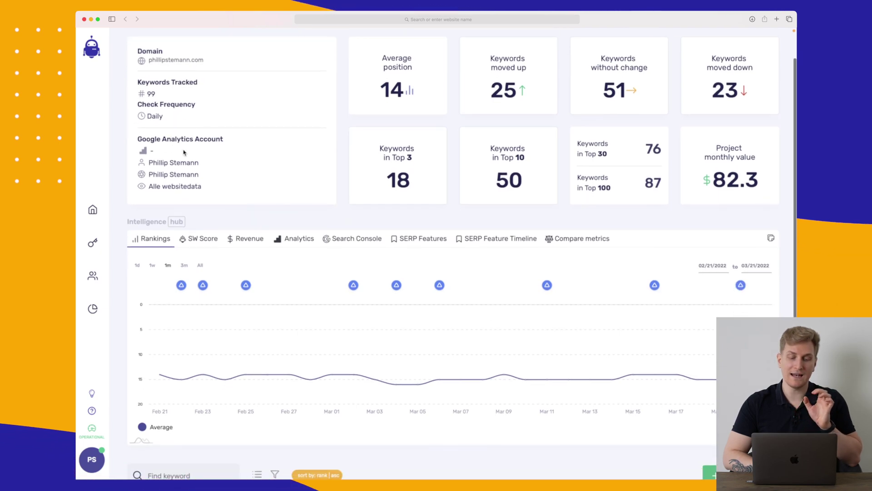
scroll(184, 153, "down", 5)
mouse_move(182, 274)
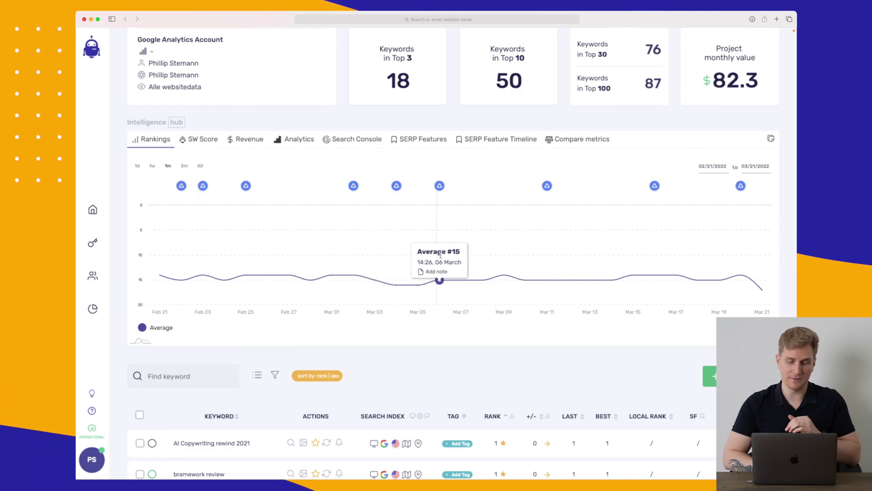
Step: Chart the SW Score and set one keyword's weight to High
left_click(202, 143)
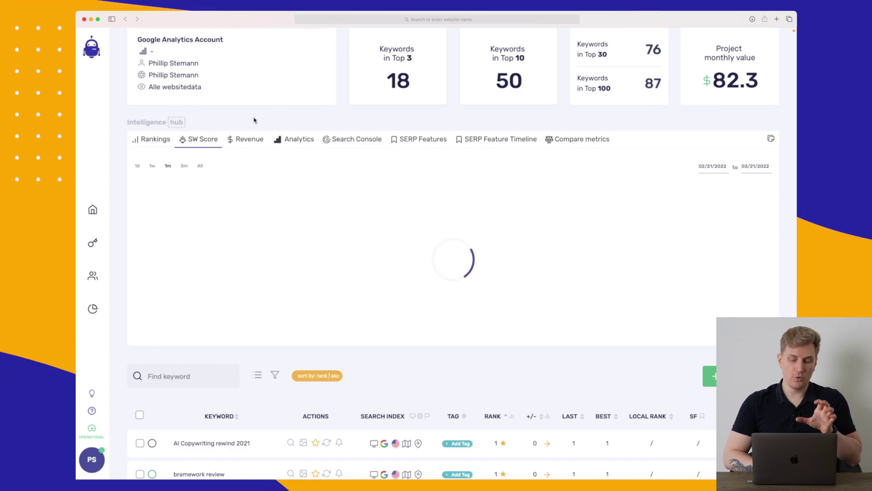
scroll(254, 120, "down", 3)
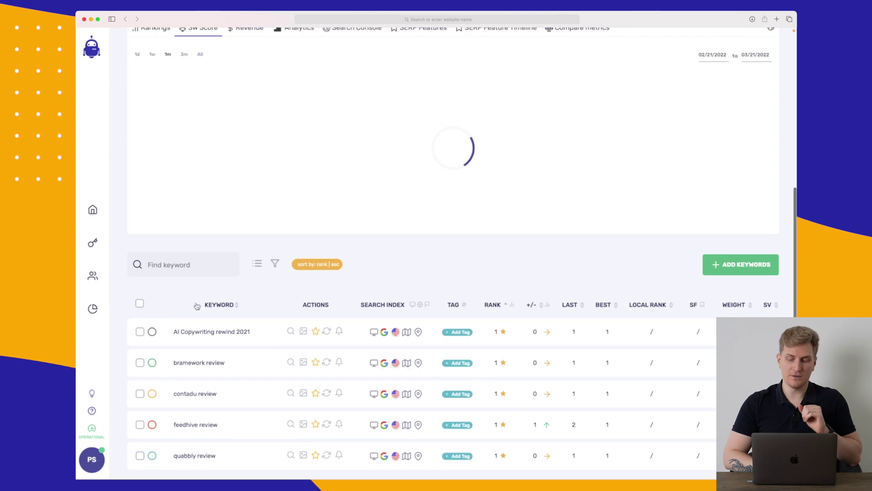
left_click(739, 331)
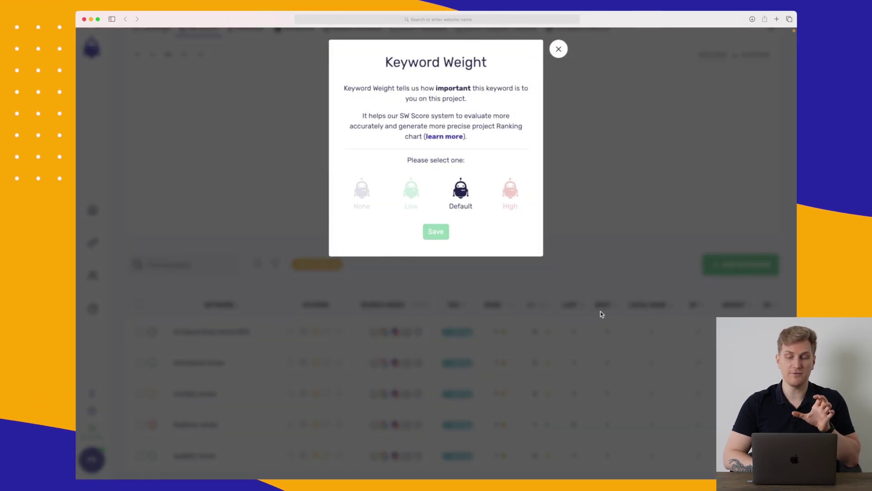
left_click(507, 195)
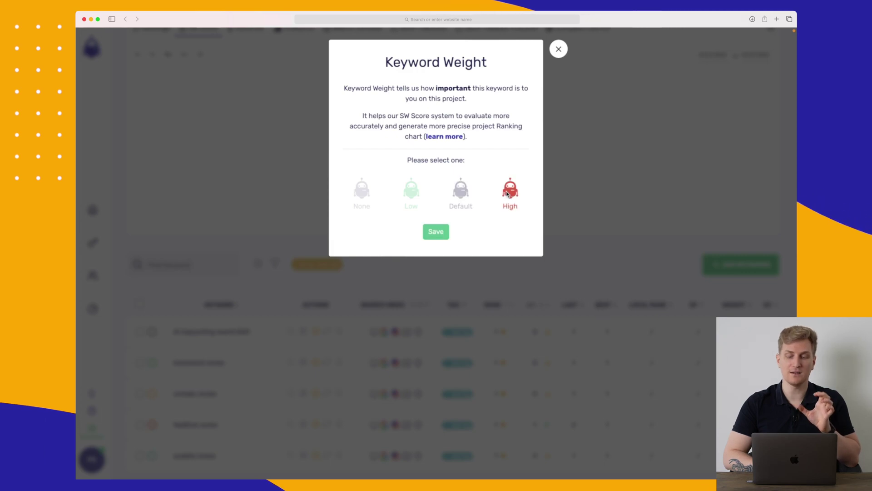
left_click(557, 56)
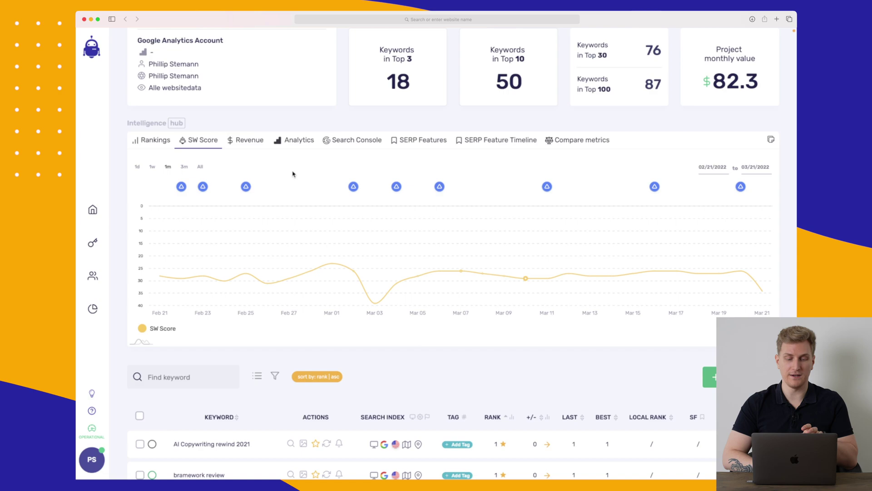
Step: Check the revenue chart and a Google Update article, then return to average Rankings
left_click(251, 143)
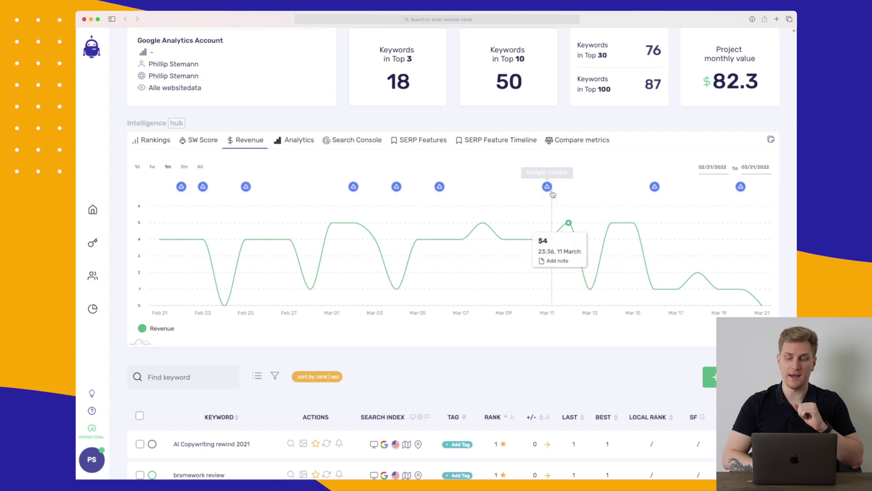
mouse_move(444, 188)
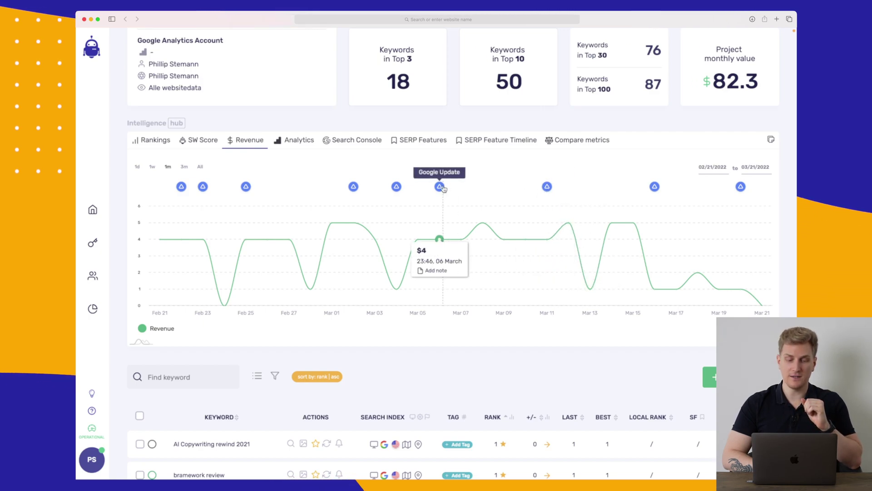
left_click(397, 187)
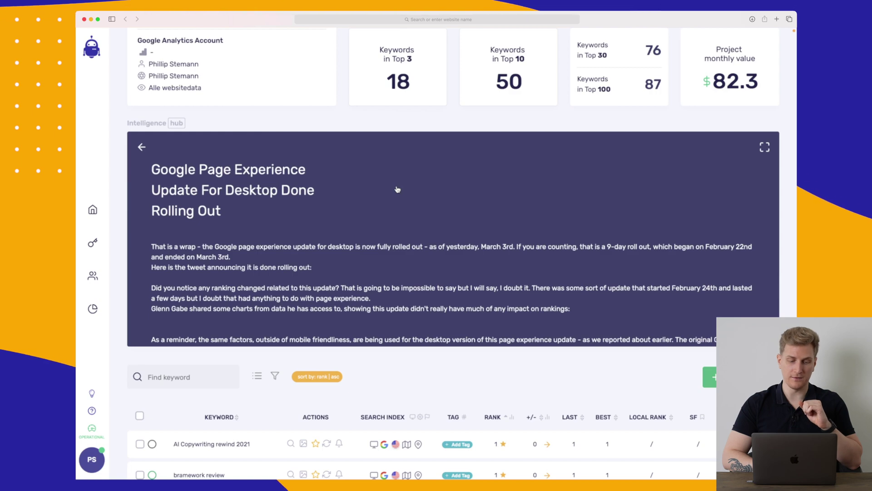
left_click(142, 147)
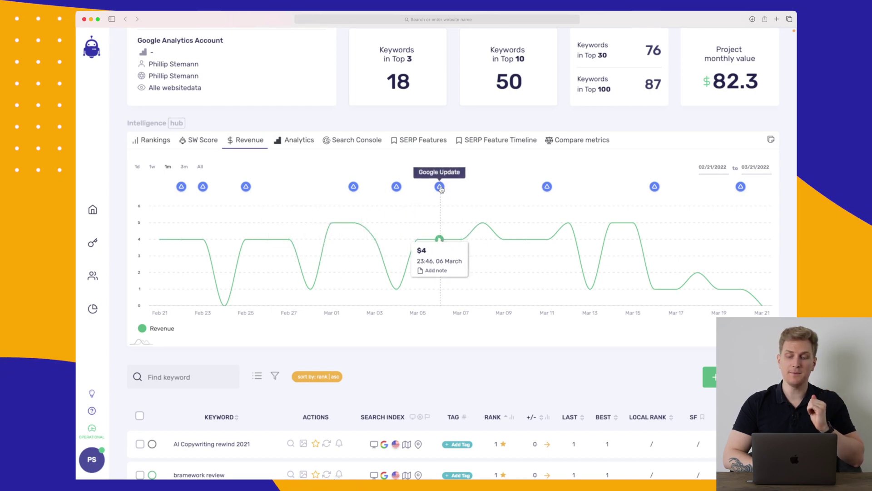
mouse_move(548, 188)
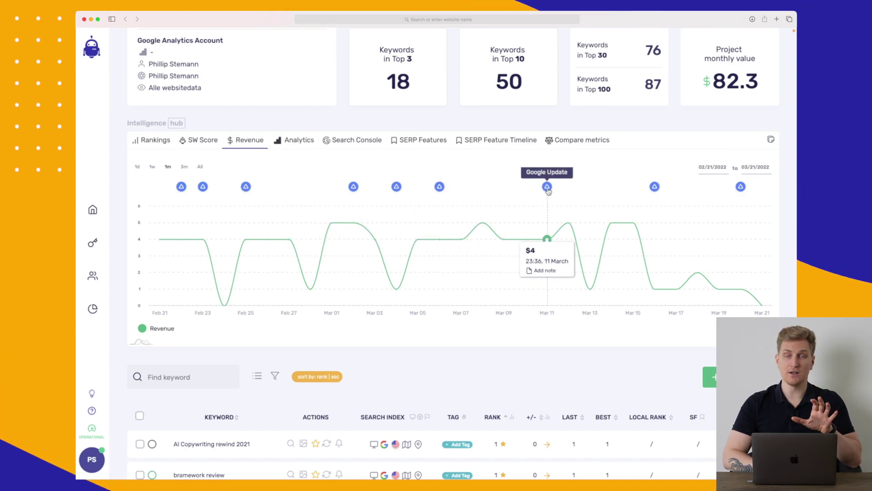
mouse_move(655, 189)
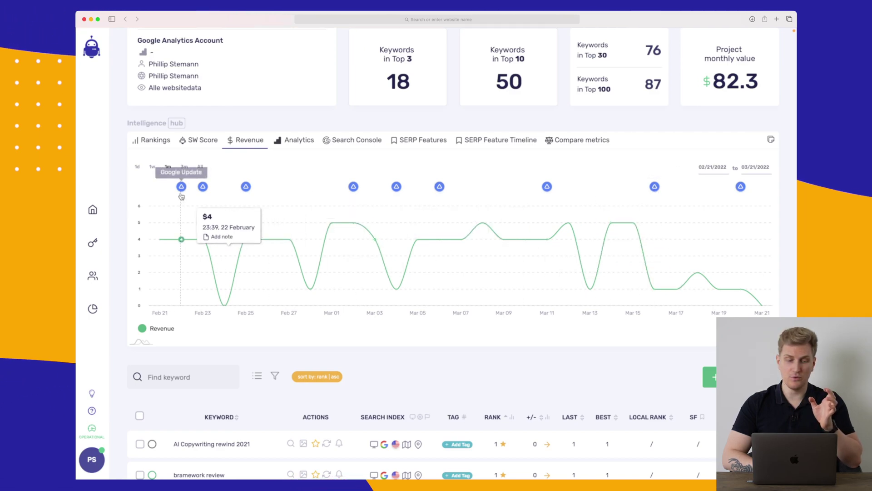
left_click(154, 140)
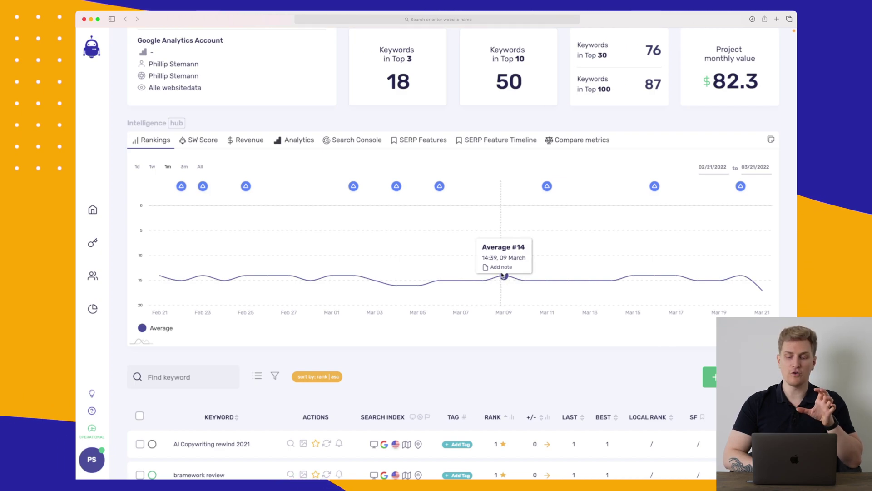
Step: Save a 09 March project note titled 'Optimisation of article 2' on the chart
left_click(501, 267)
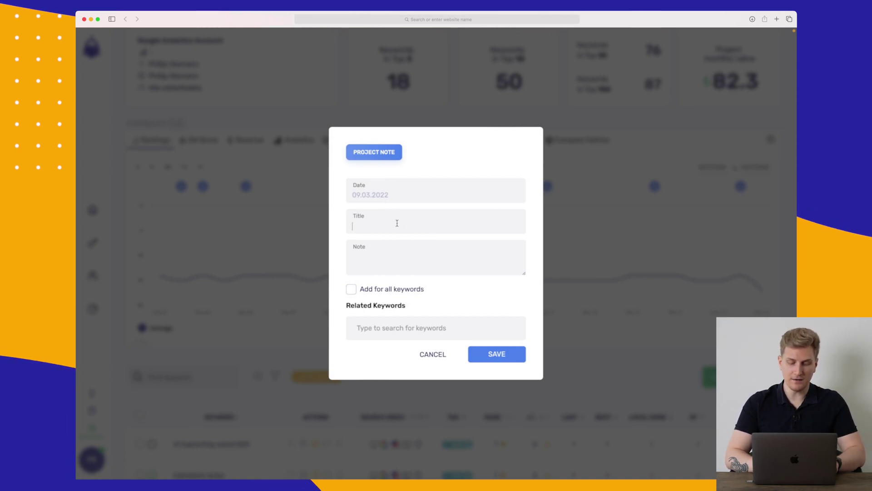
type("Optimisation of article 2")
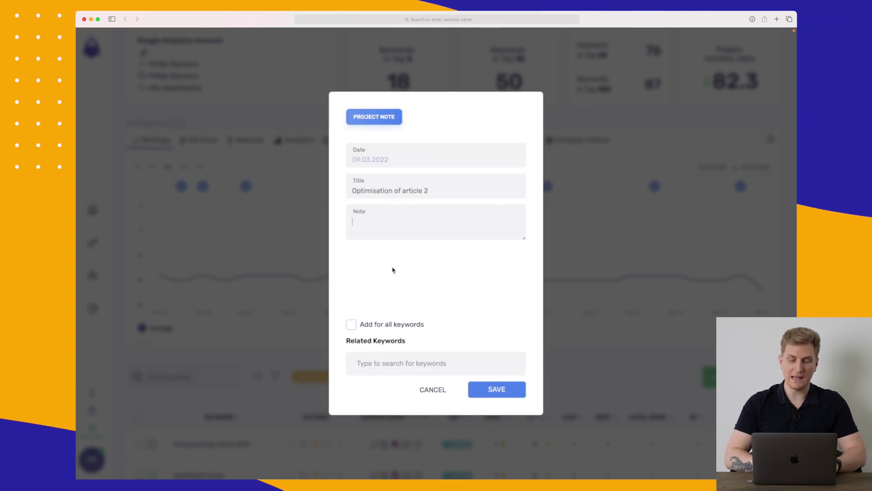
left_click(393, 270)
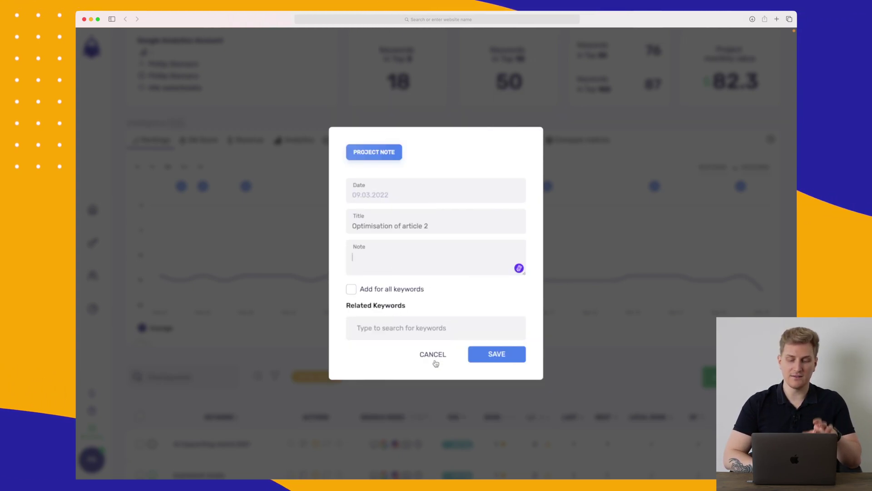
left_click(497, 354)
left_click(497, 354)
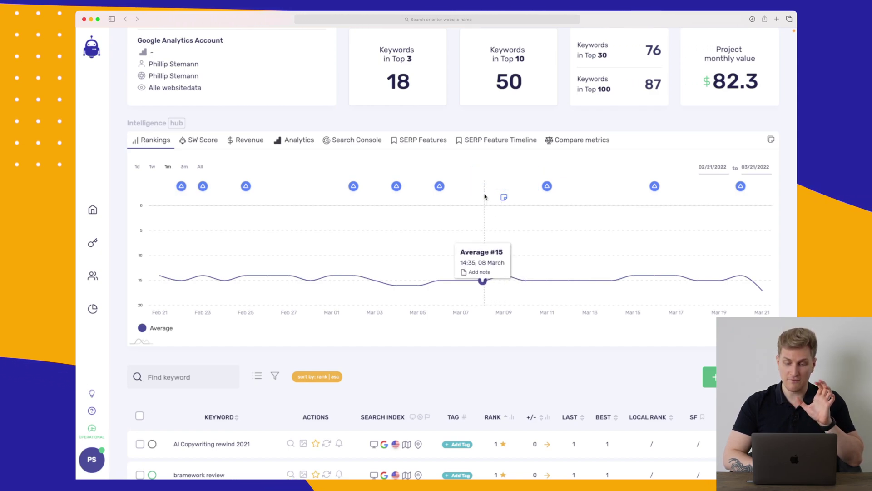
Step: Glance at the Analytics traffic chart, then show Search Console clicks, impressions, CTR and position
left_click(300, 142)
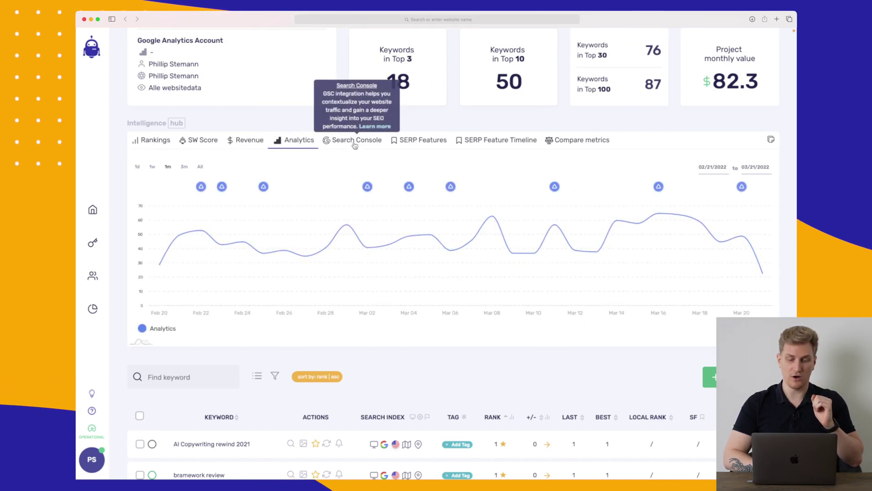
mouse_move(351, 222)
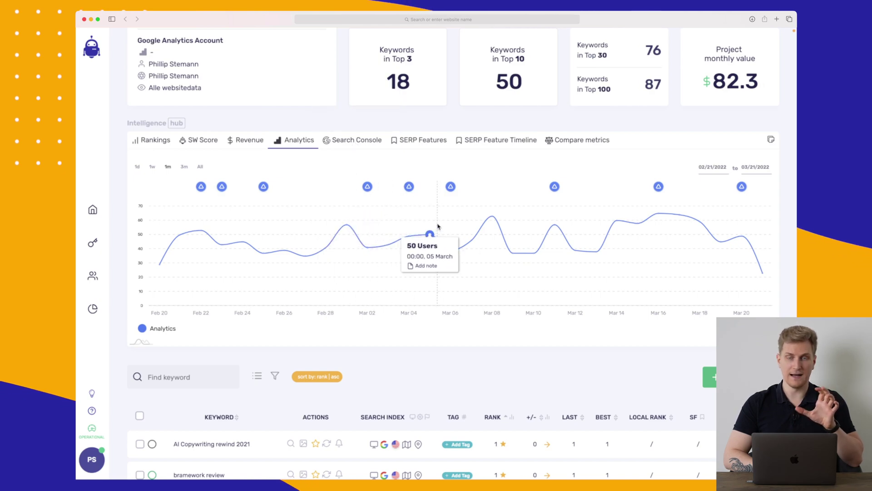
left_click(359, 140)
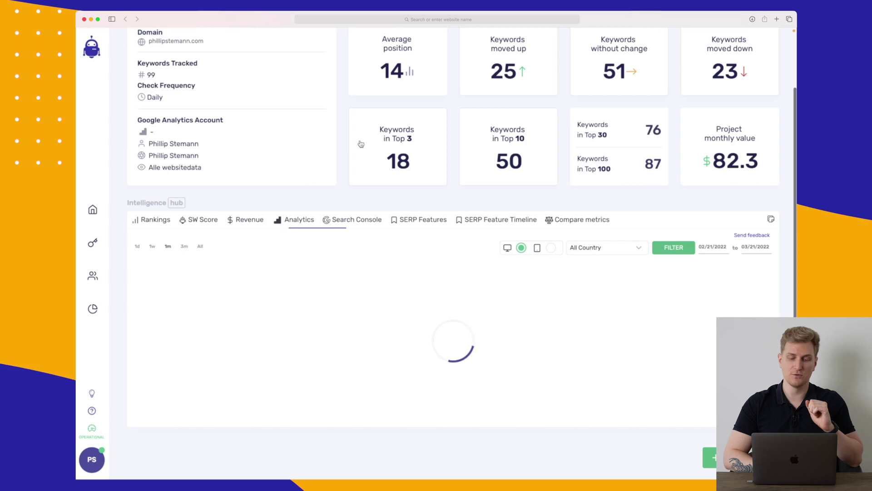
scroll(339, 153, "down", 4)
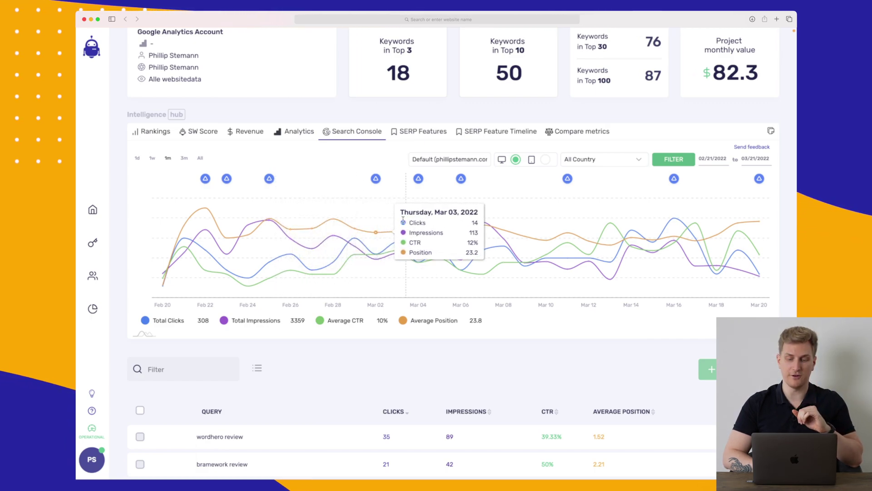
Step: Switch the intelligence chart to SERP Features and its SERP Feature Timeline view
left_click(422, 131)
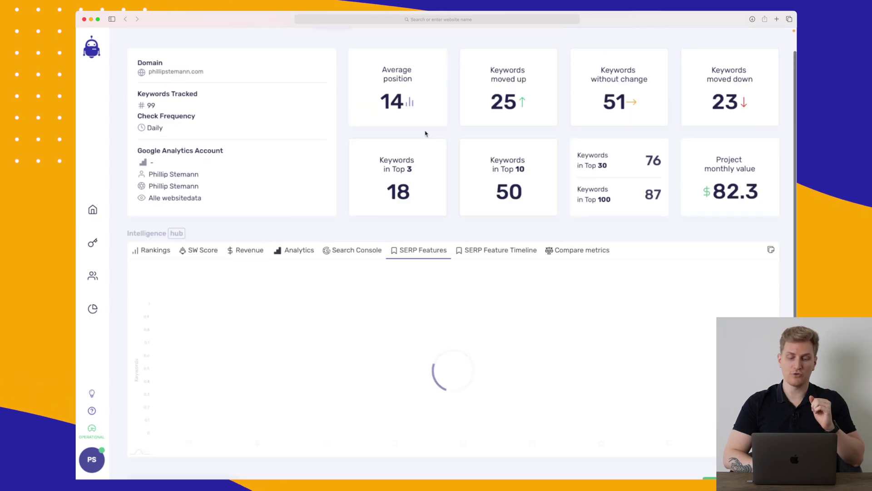
scroll(425, 134, "down", 3)
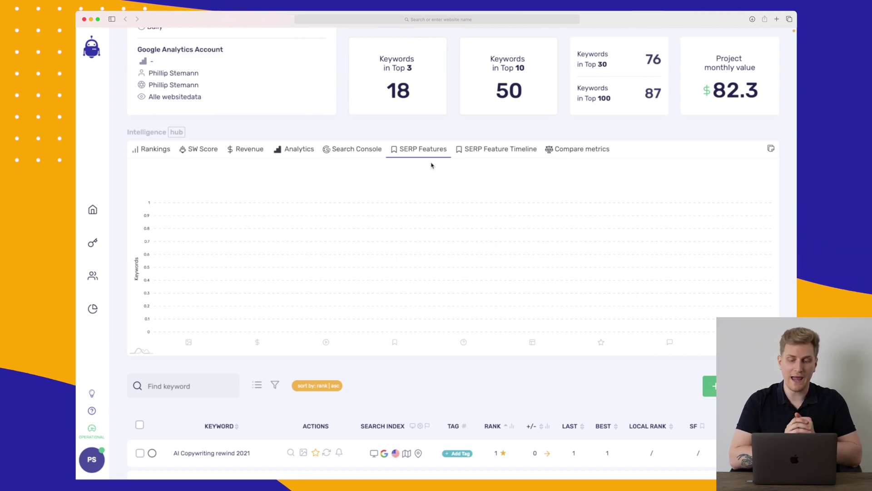
left_click(499, 149)
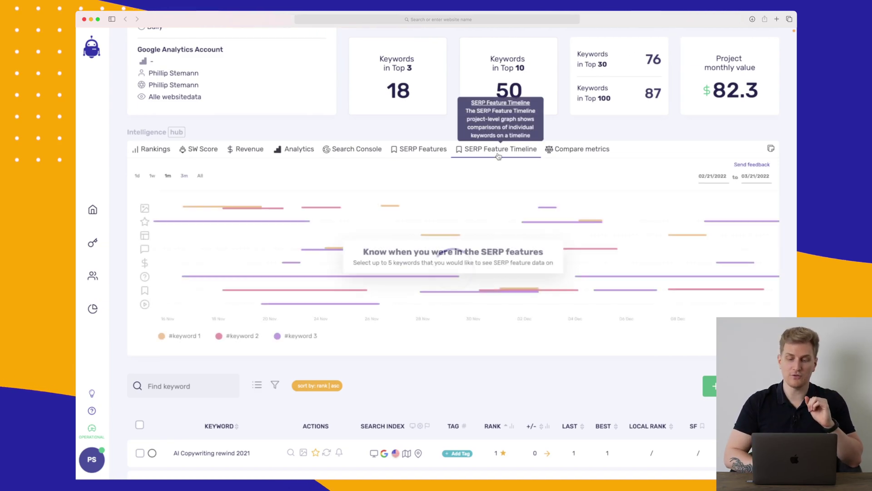
scroll(499, 156, "down", 1)
scroll(498, 157, "down", 1)
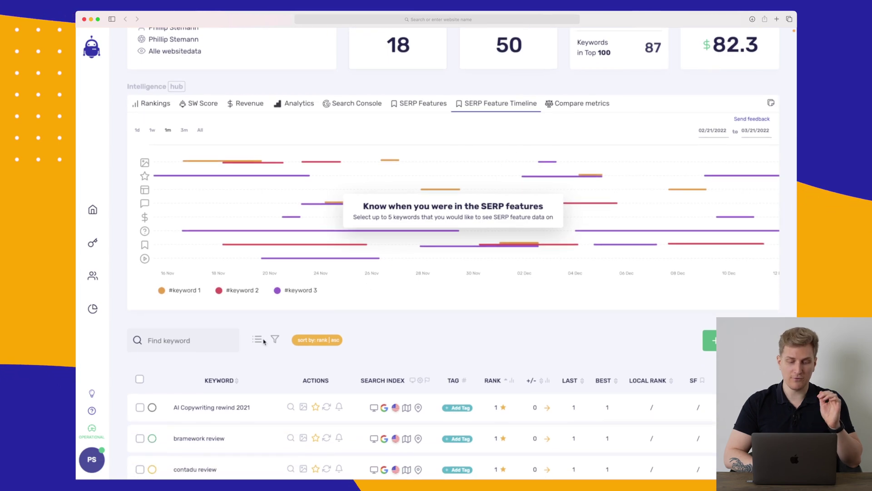
scroll(240, 337, "down", 3)
scroll(221, 333, "up", 1)
Step: Tick AI Copywriting rewind 2021, bramework, contadu, feedhive and quabbly review keywords
left_click(140, 294)
left_click(140, 325)
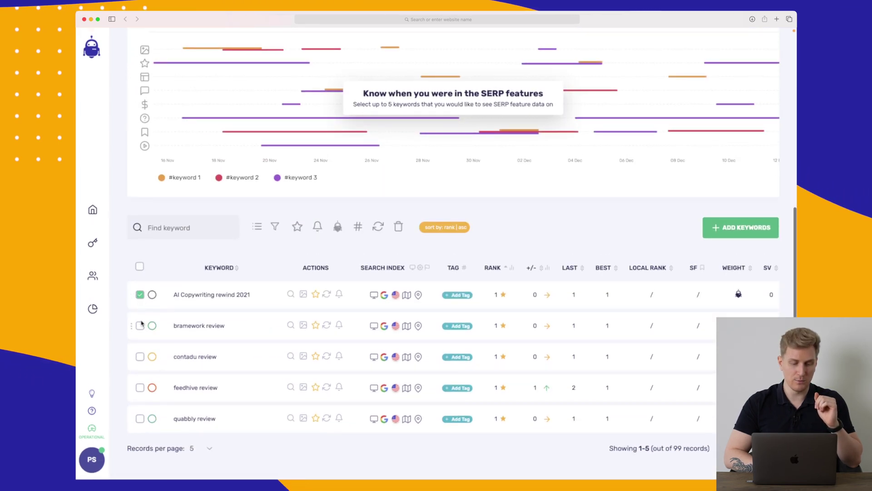
left_click(140, 356)
left_click(140, 387)
left_click(140, 418)
scroll(227, 359, "up", 6)
scroll(231, 363, "down", 6)
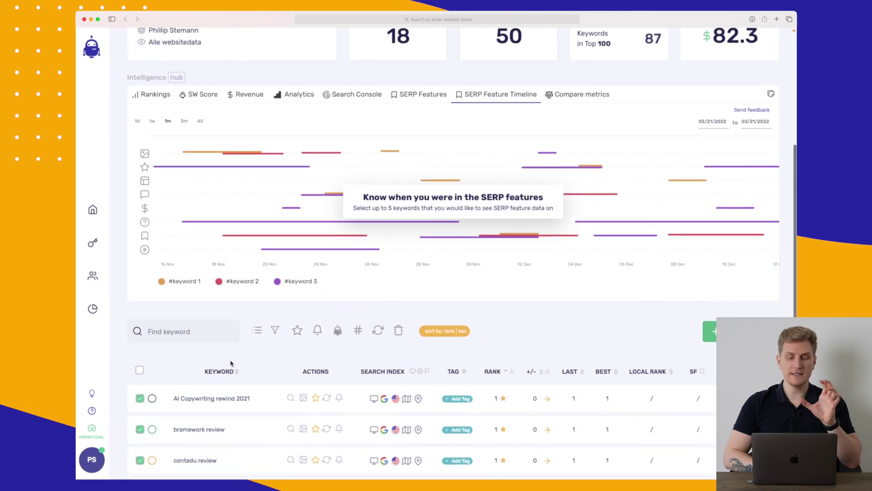
scroll(230, 363, "up", 1)
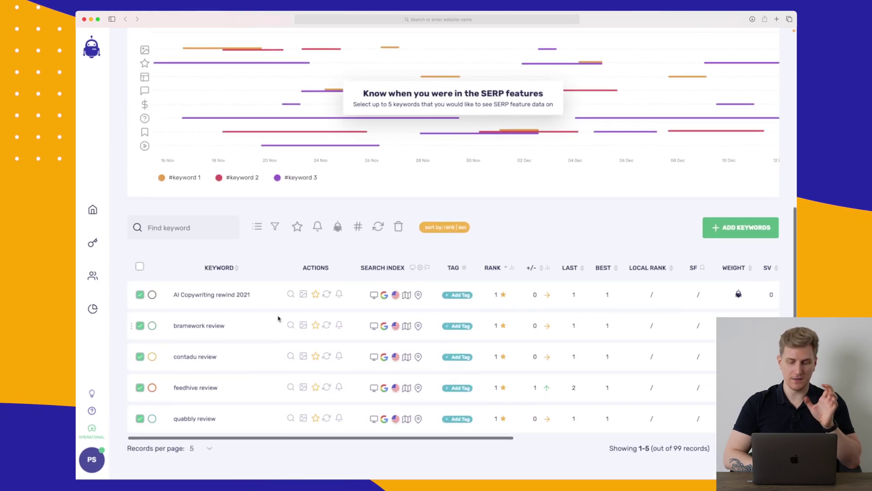
Step: Show the latest Google results screenshot for 'AI Copywriting rewind 2021'
left_click(303, 295)
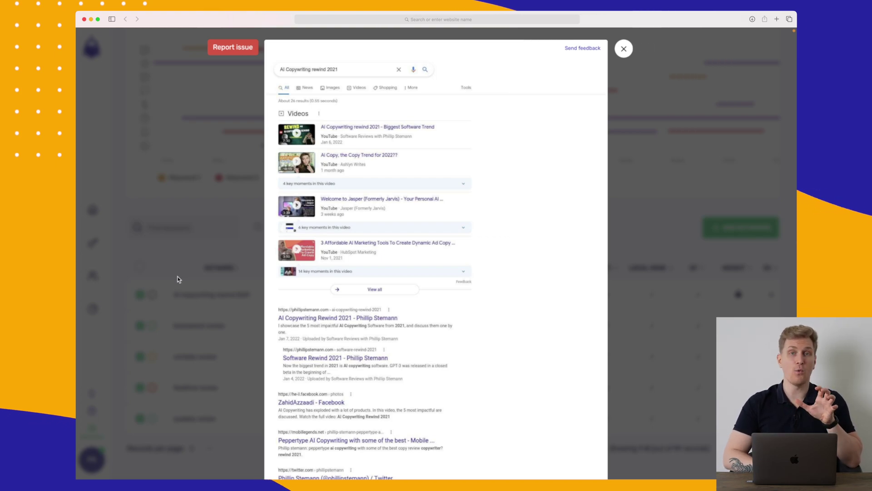
Step: Close the screenshot and scroll the keyword table's columns right and back left
left_click(624, 50)
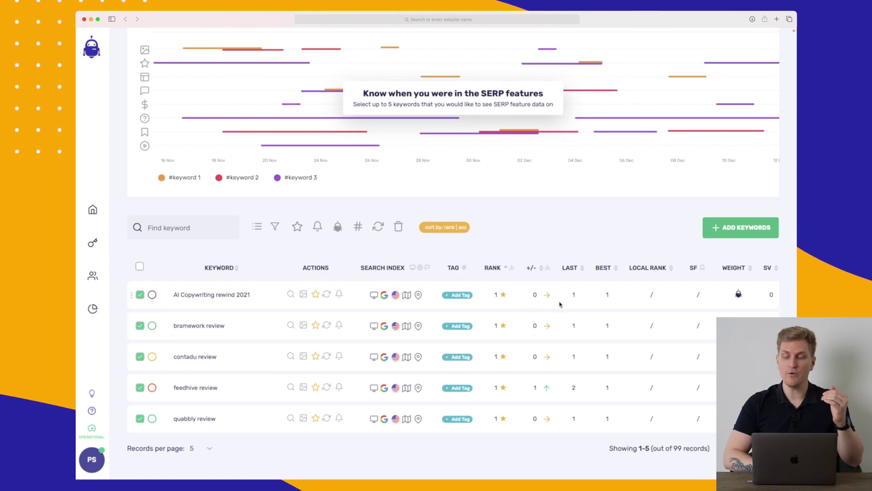
scroll(621, 306, "right", 10)
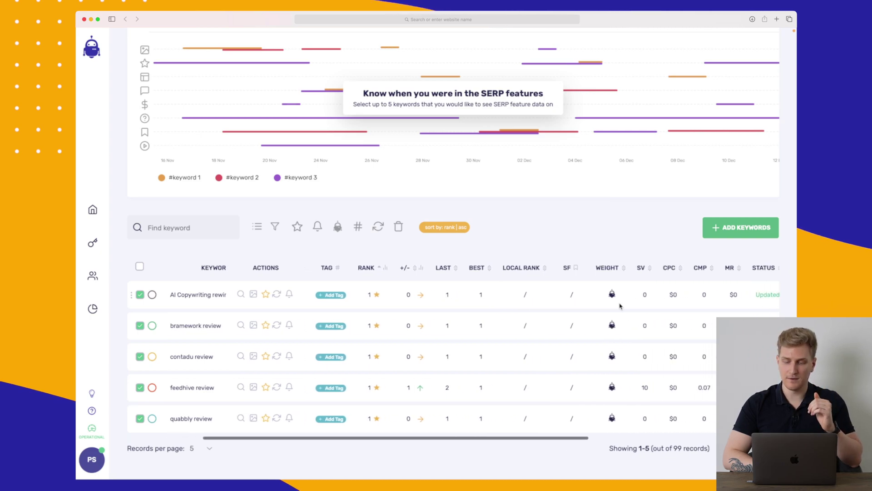
scroll(620, 305, "right", 5)
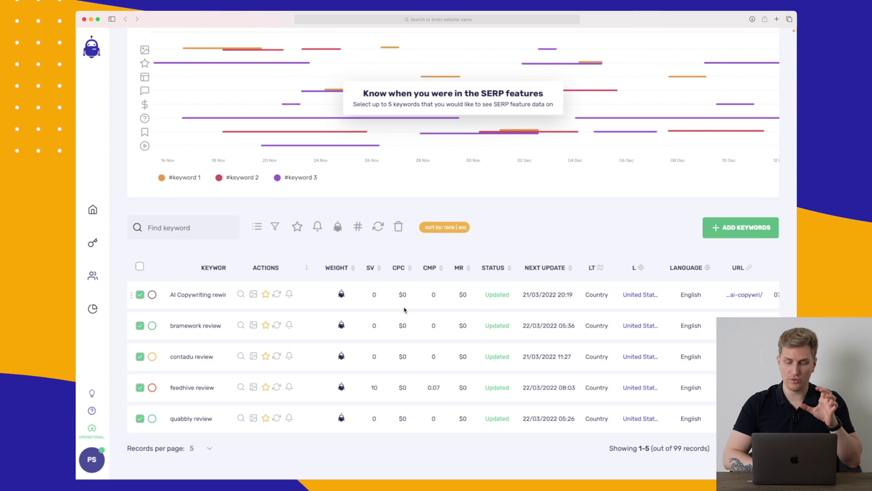
scroll(405, 309, "right", 5)
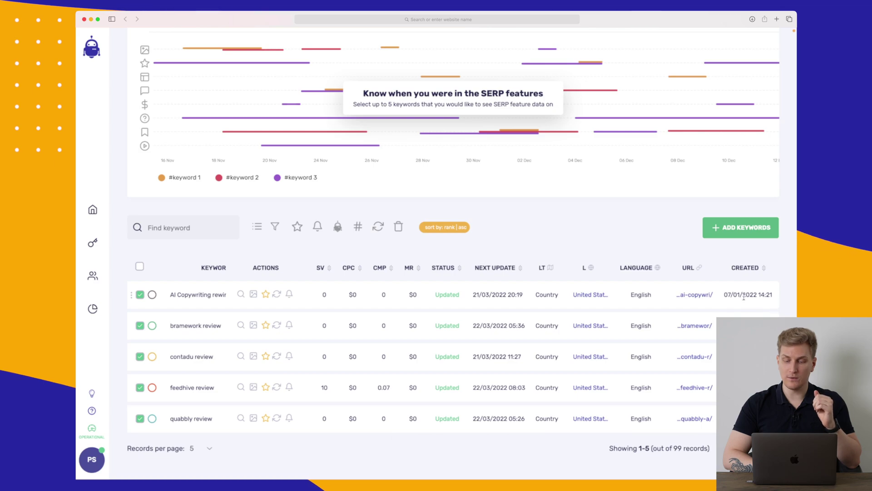
scroll(744, 296, "left", 10)
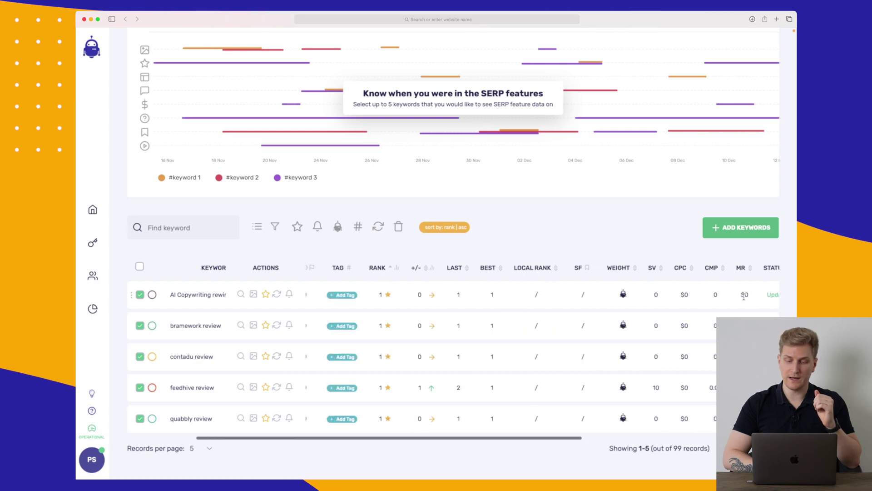
Step: Open the AI Copywriting Rewind 2021 overview and browse its position cards, chart and results
left_click(219, 295)
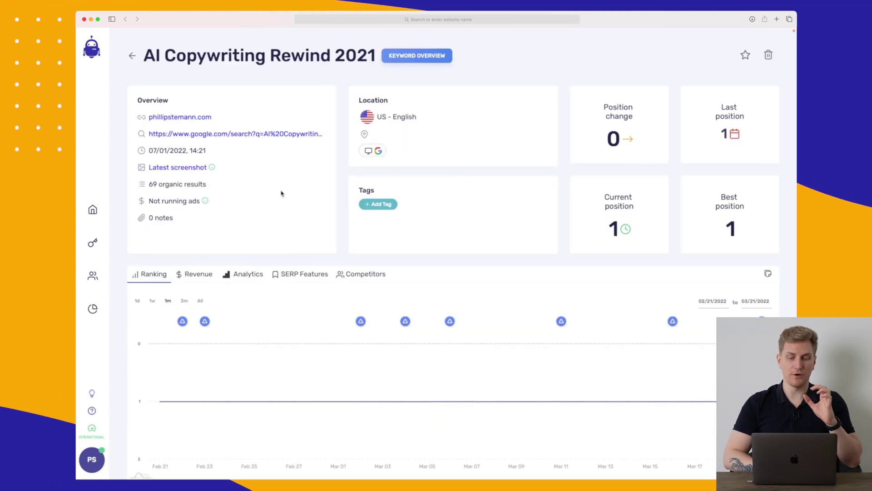
scroll(282, 191, "down", 1)
left_click_drag(147, 50, 330, 50)
left_click(353, 49)
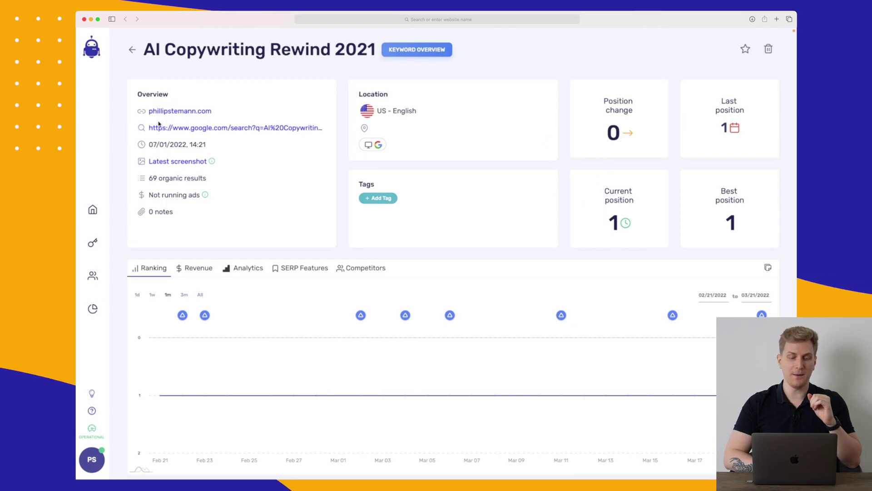
scroll(466, 223, "down", 5)
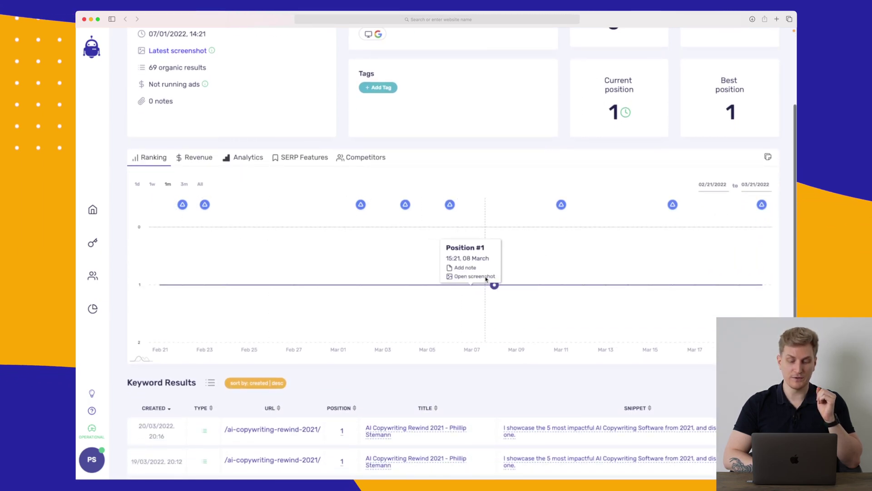
scroll(486, 279, "down", 3)
scroll(486, 280, "down", 3)
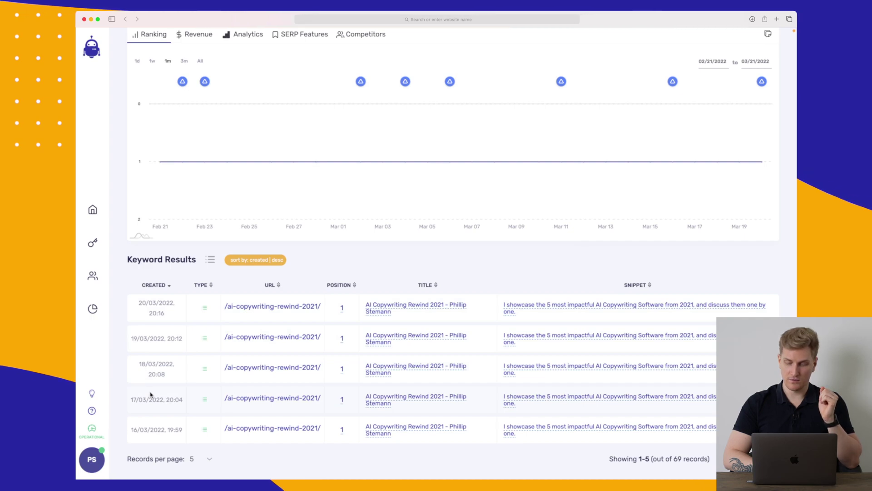
scroll(151, 394, "up", 8)
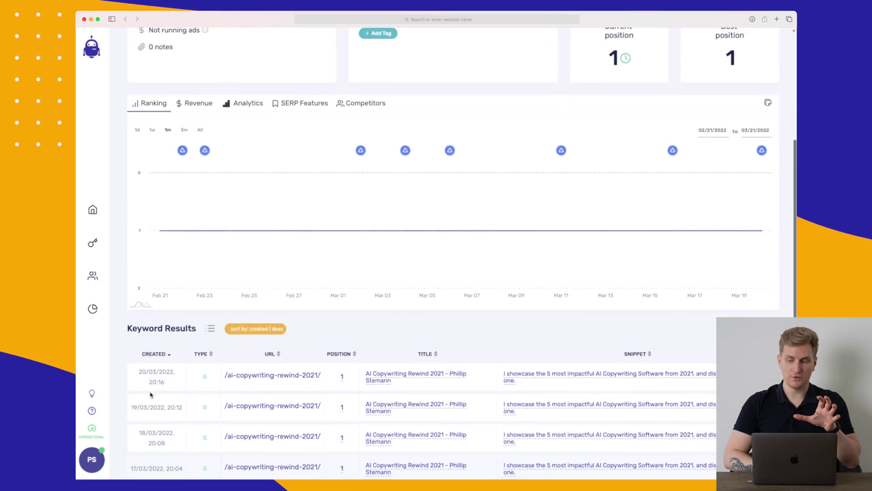
scroll(150, 394, "up", 3)
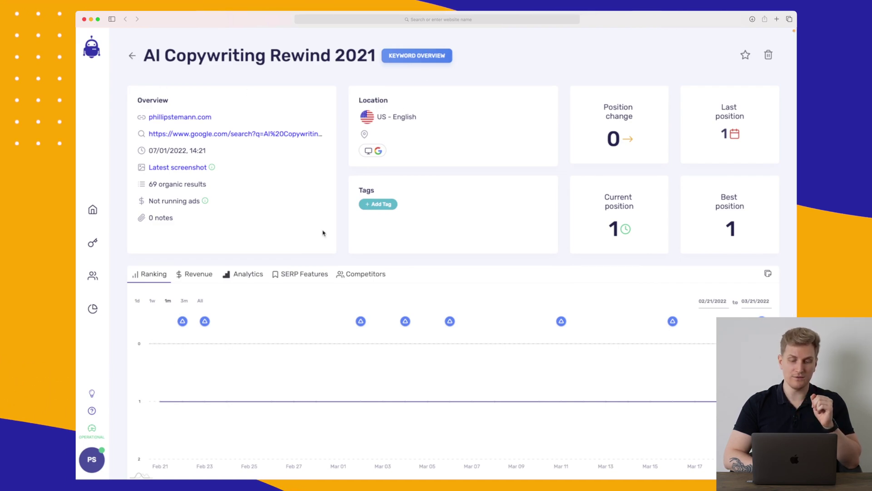
Step: Return to the EN project page and set the keyword table to 25 records per page
left_click(180, 117)
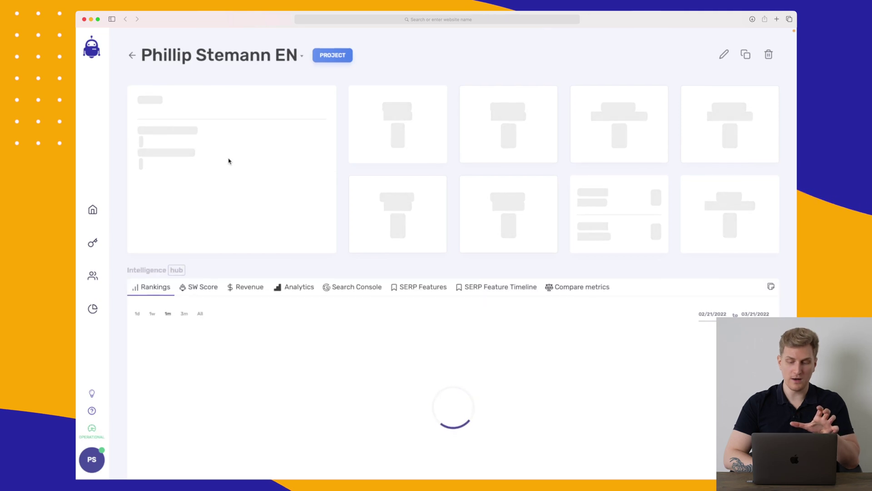
scroll(228, 161, "down", 10)
left_click(205, 462)
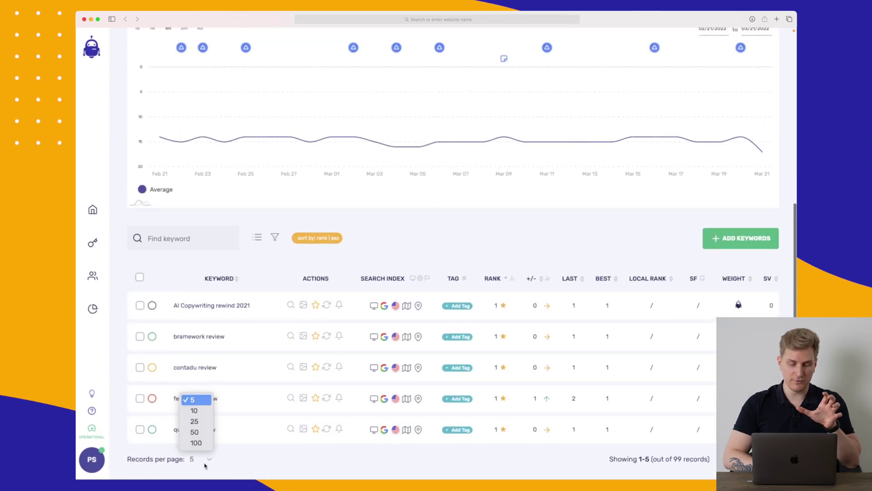
left_click(194, 421)
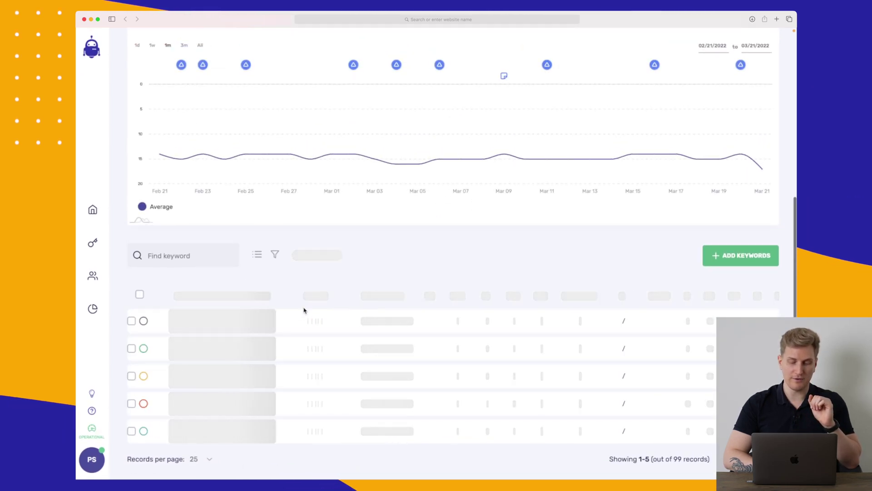
scroll(304, 310, "down", 6)
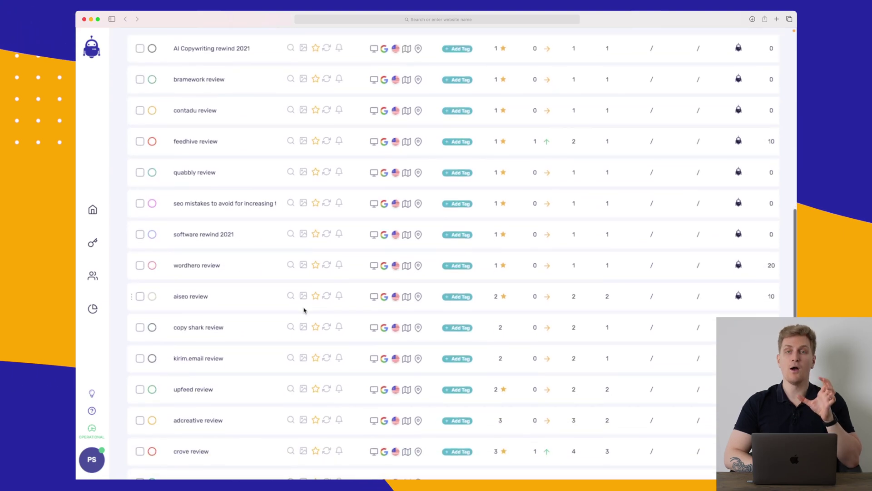
scroll(304, 311, "down", 1)
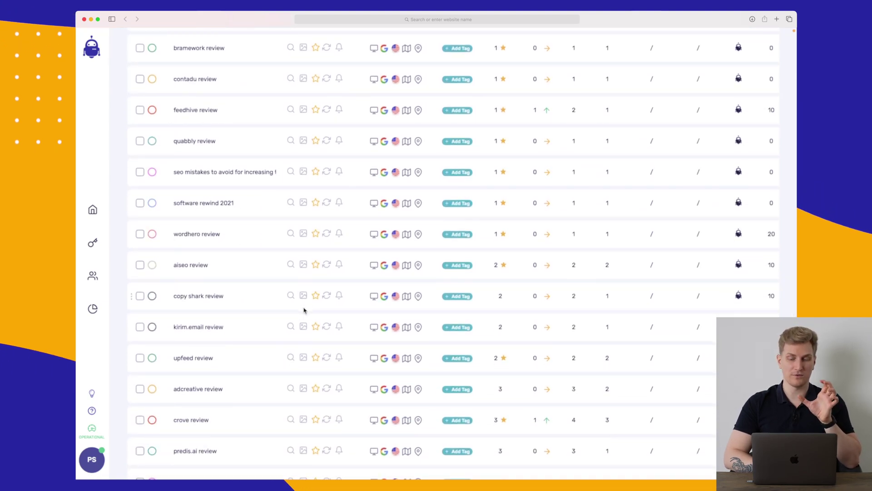
scroll(304, 310, "up", 6)
scroll(304, 310, "up", 10)
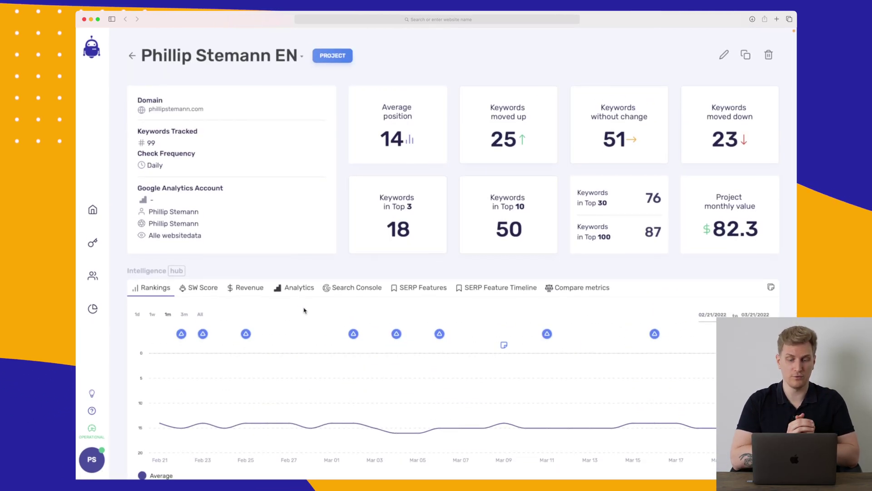
Step: Switch the Intelligence chart from SW Score to Revenue and scroll the keyword table
scroll(304, 311, "down", 3)
left_click(195, 173)
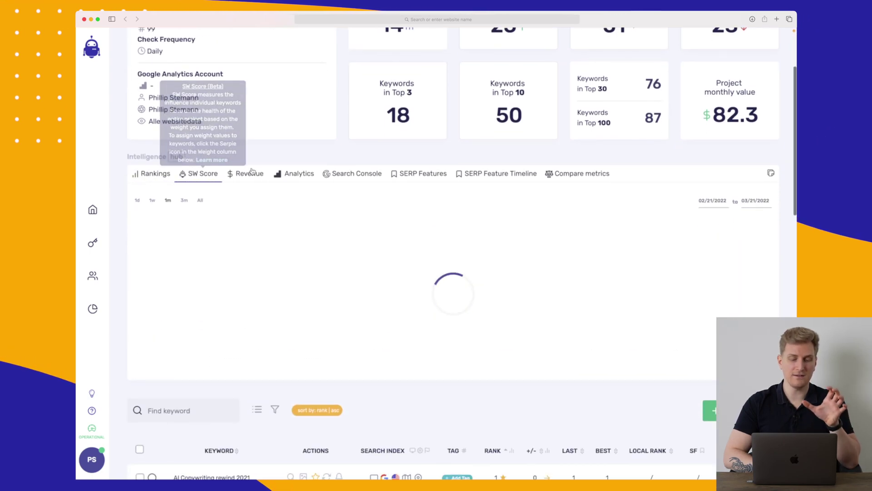
left_click(239, 173)
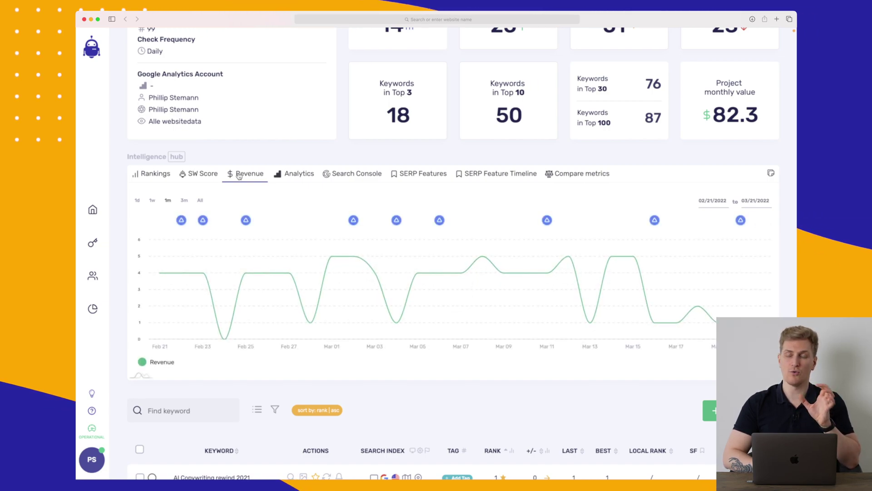
scroll(238, 177, "down", 6)
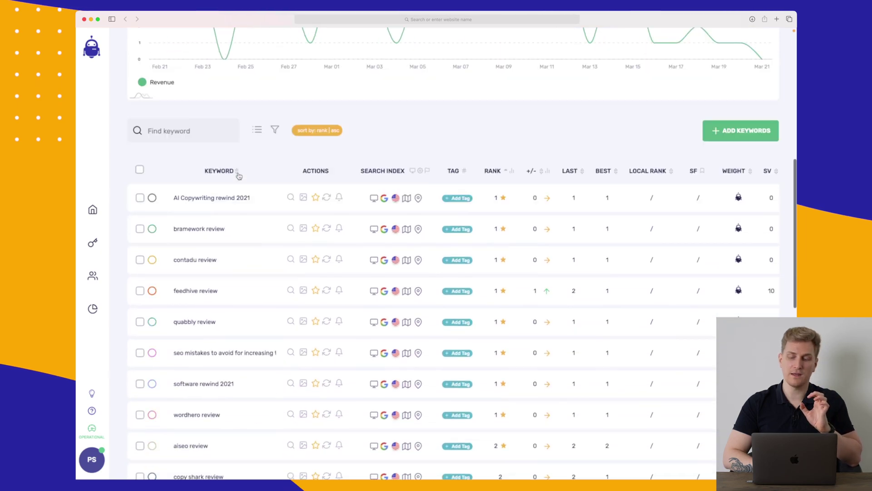
scroll(239, 176, "down", 2)
scroll(239, 176, "up", 1)
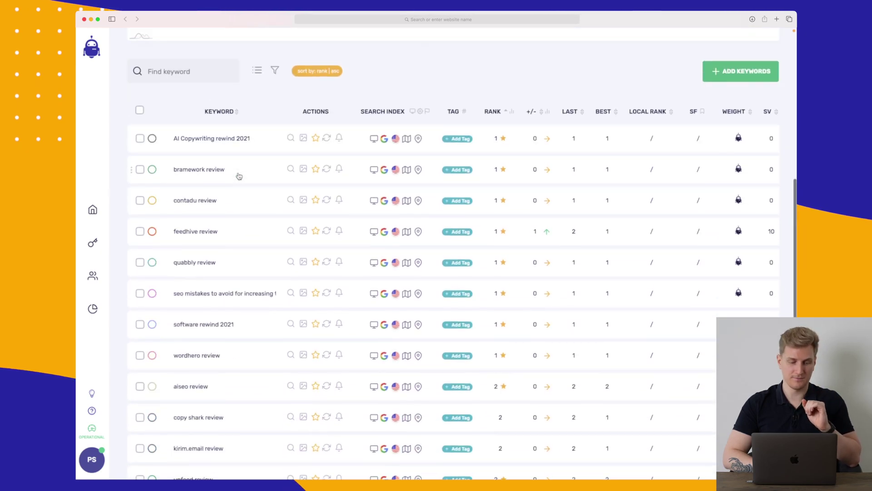
Step: Add client YouTube with English as language, then open and close its edit form unchanged
left_click(92, 274)
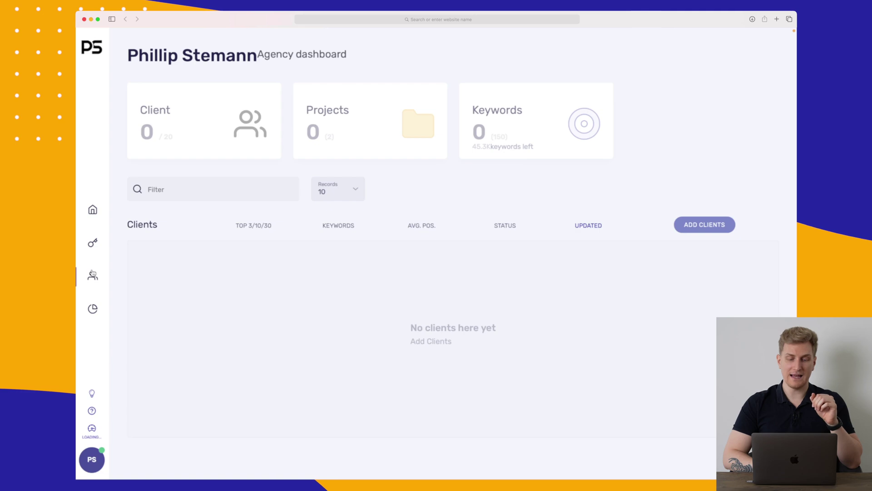
left_click(722, 228)
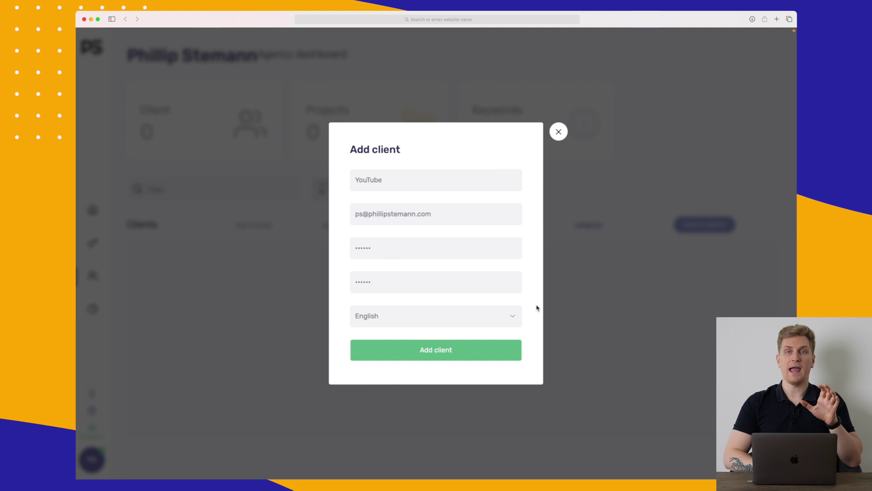
left_click(485, 323)
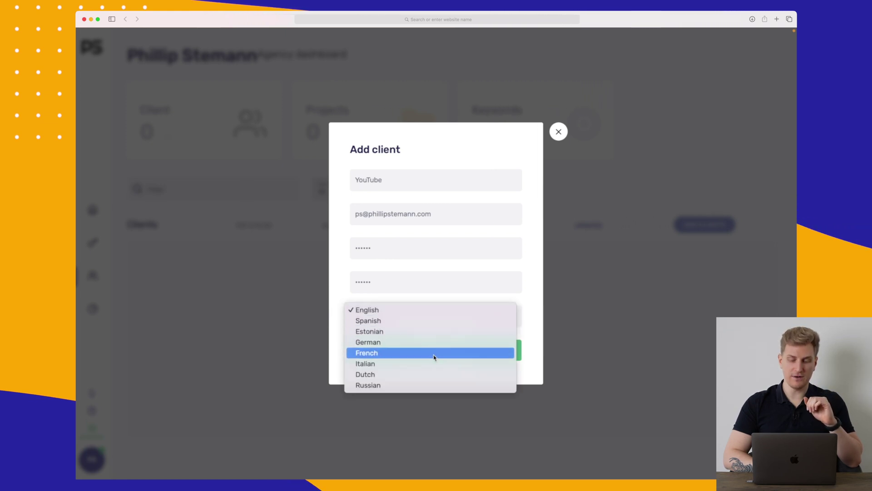
left_click(522, 346)
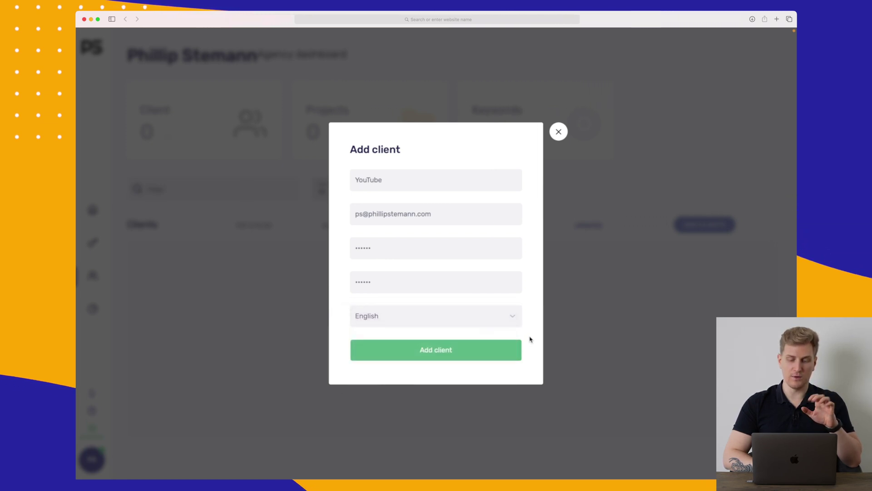
left_click(458, 357)
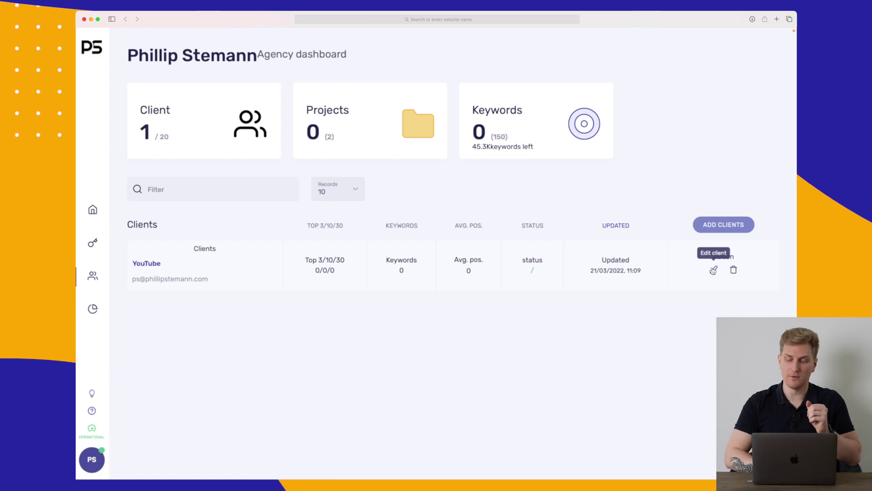
left_click(713, 270)
left_click(253, 312)
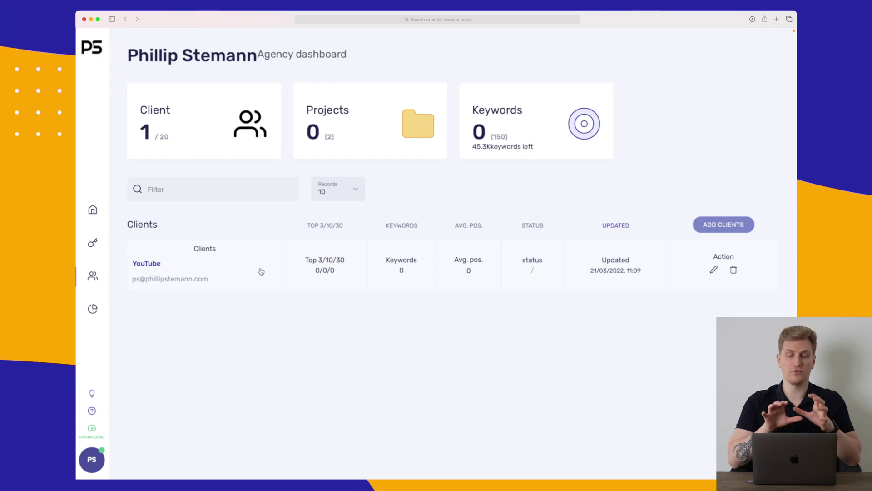
left_click(94, 310)
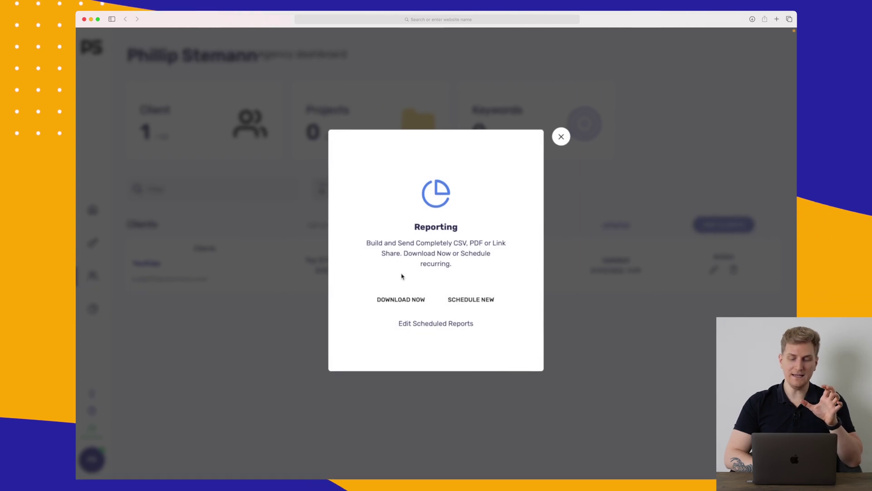
left_click(415, 300)
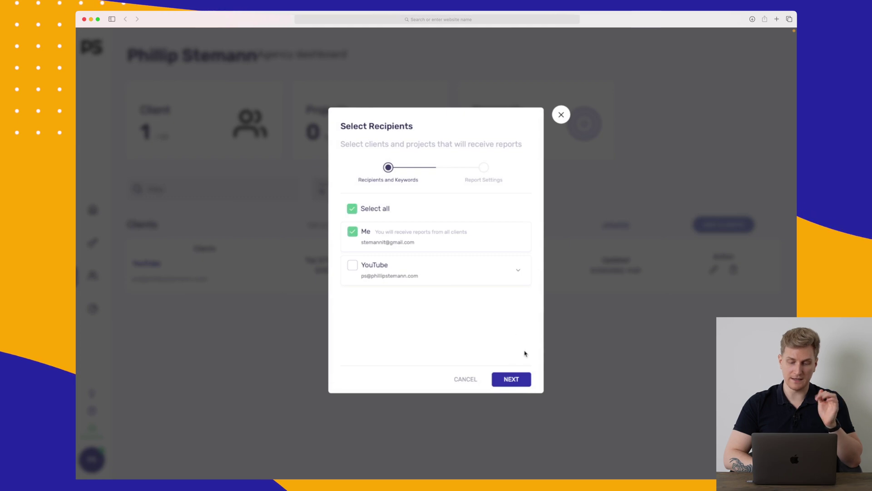
left_click(516, 379)
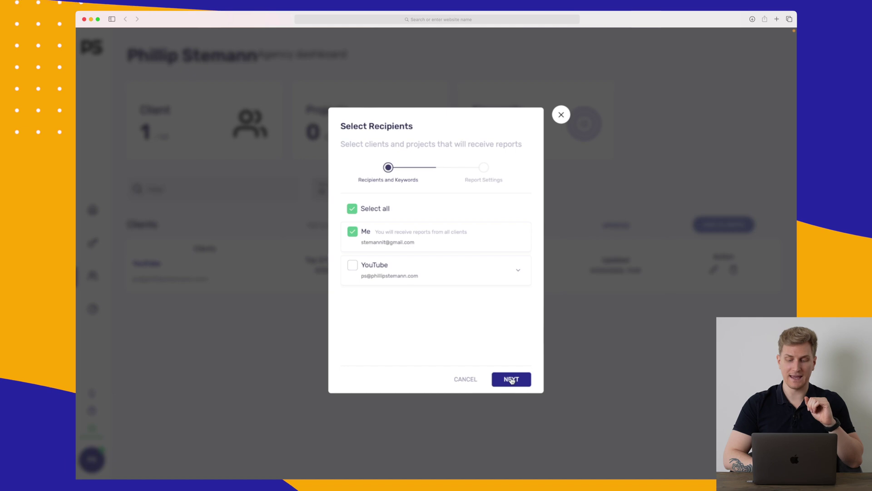
left_click(522, 380)
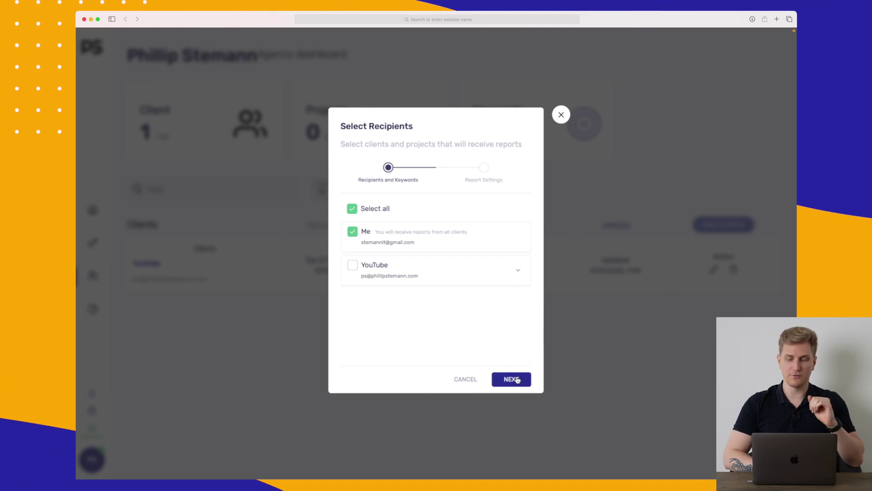
left_click(517, 380)
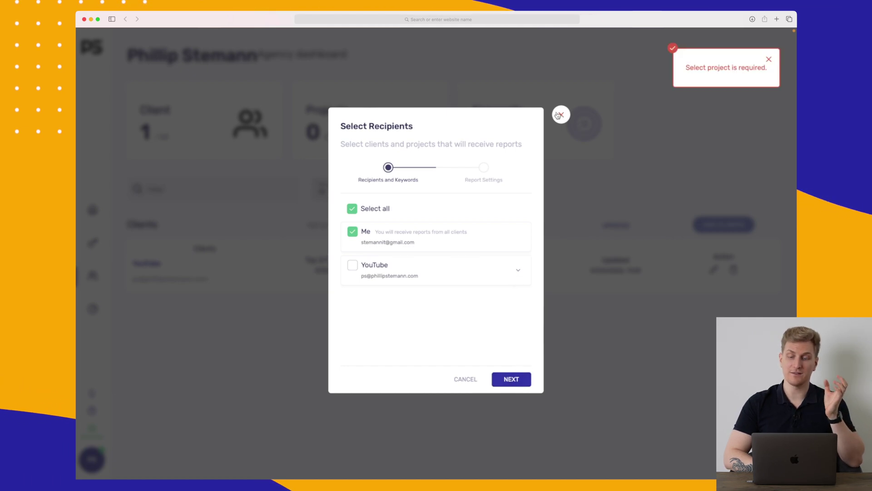
left_click(561, 115)
left_click(93, 242)
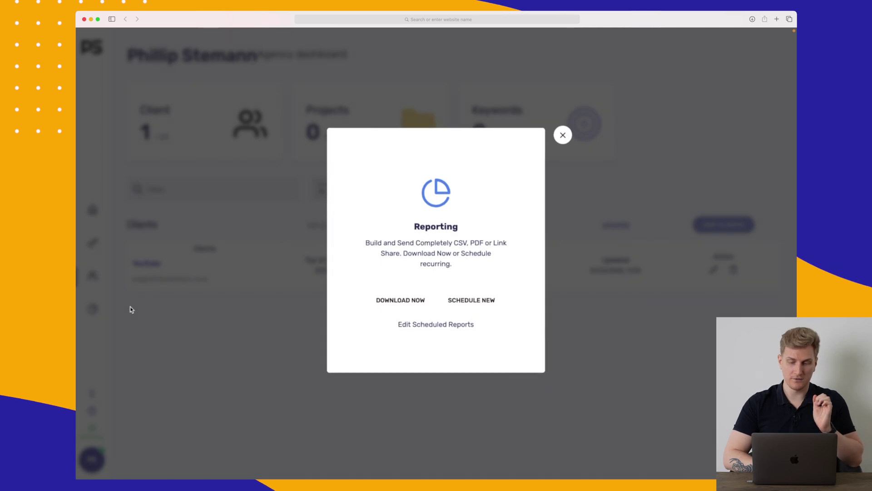
left_click(562, 136)
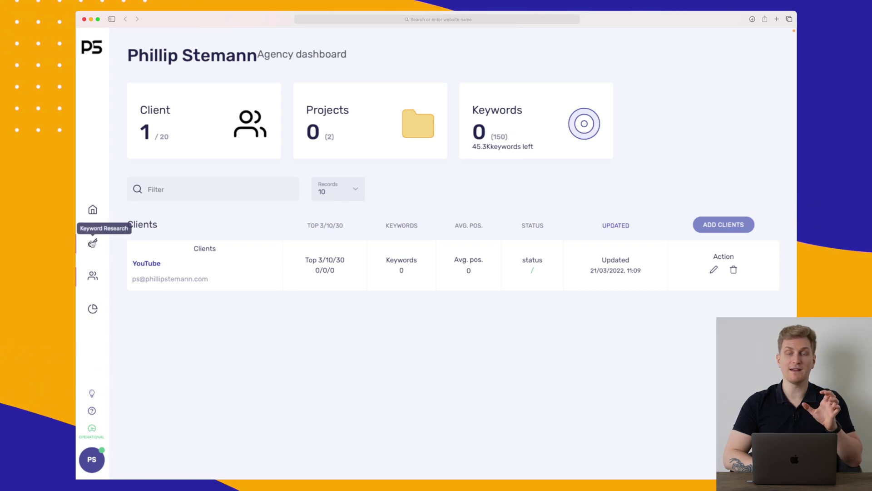
Step: Open the Keyword Research section, which returns a 500 Server Error
left_click(92, 243)
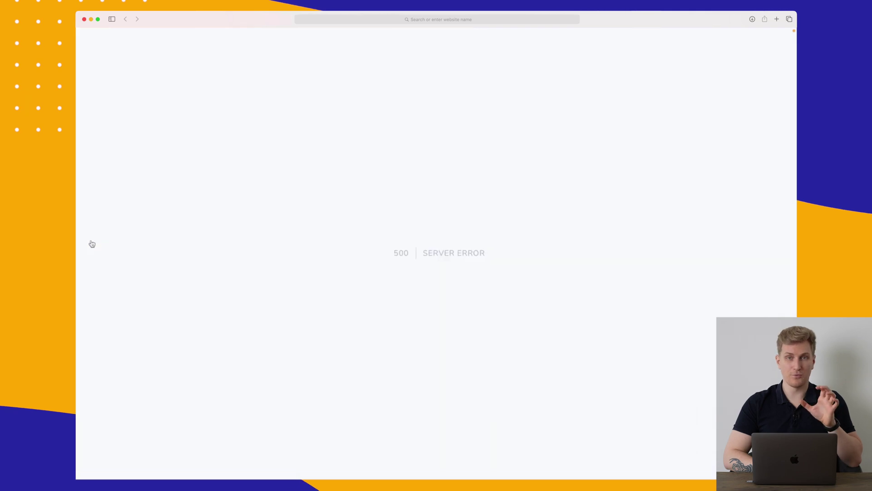